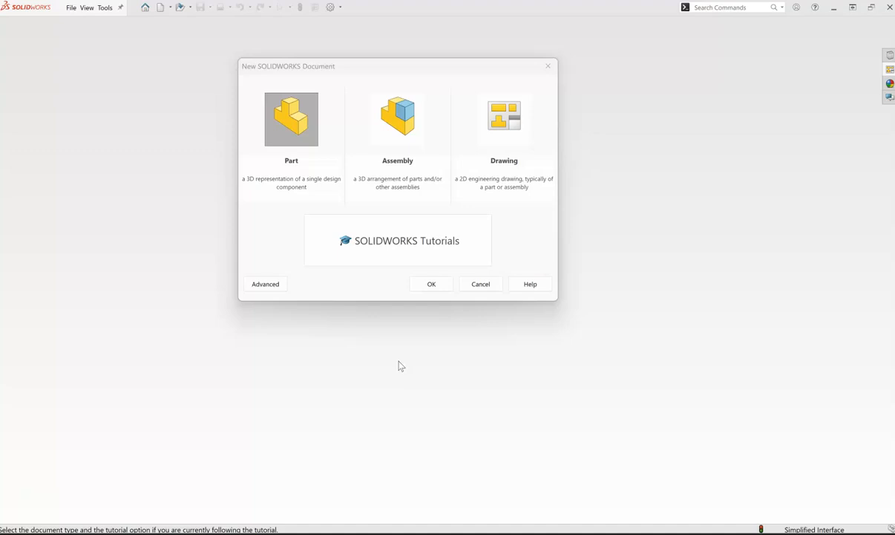
# Step: Create a new document of the Assembly type, checking the advanced template list before choosing it
pyautogui.doubleClick(419, 172)
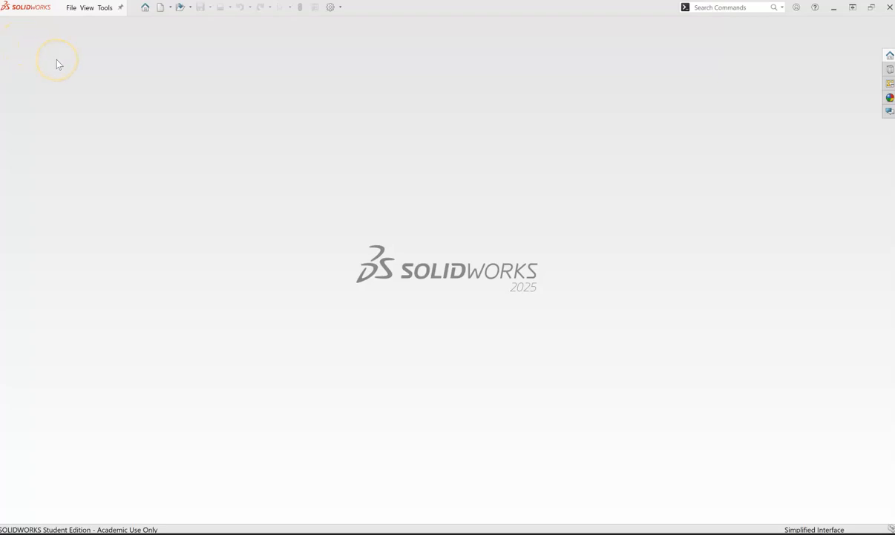
pyautogui.click(70, 8)
pyautogui.click(84, 23)
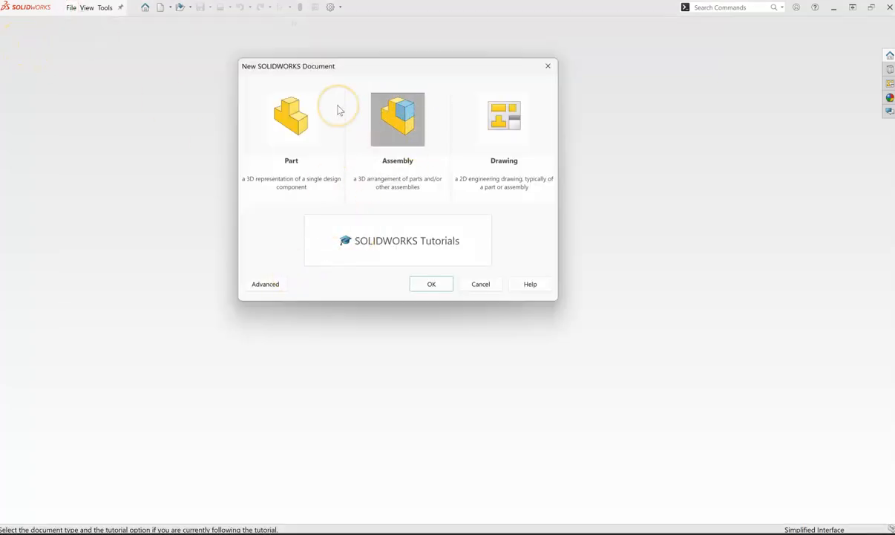
pyautogui.click(266, 284)
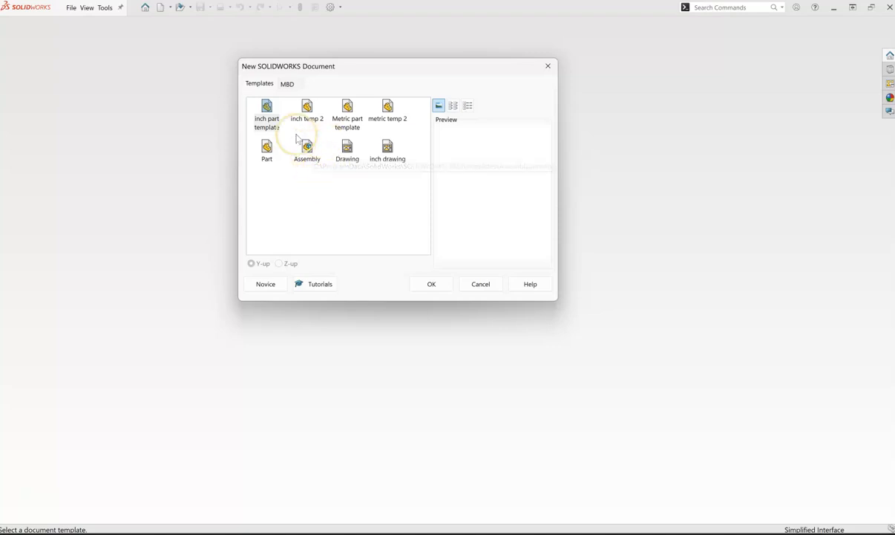
pyautogui.click(269, 284)
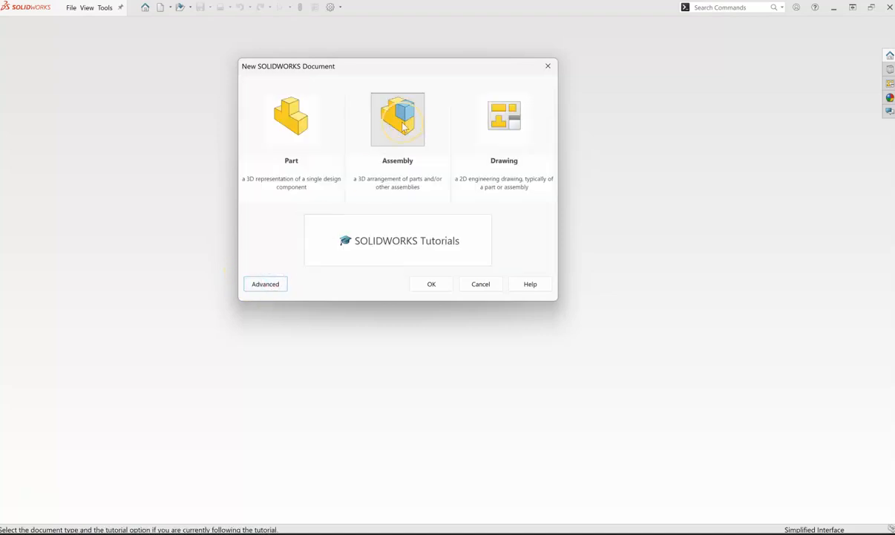
pyautogui.doubleClick(380, 152)
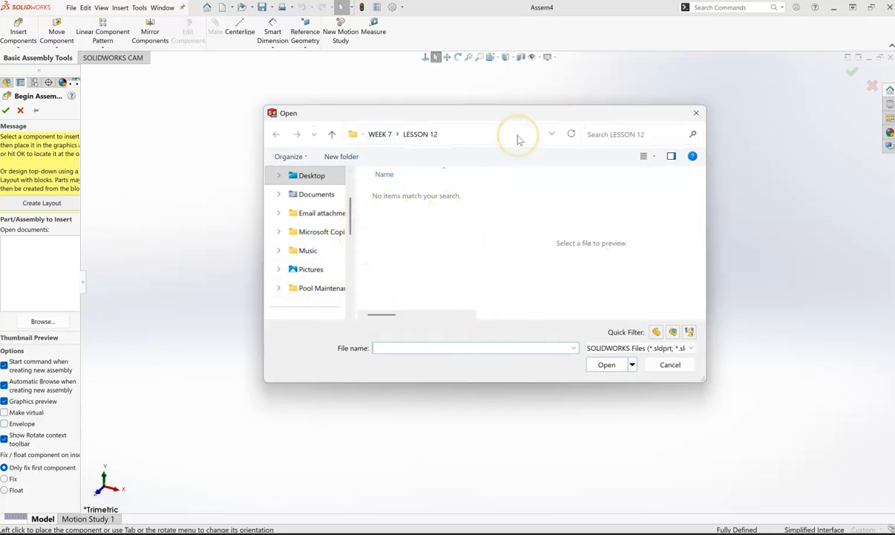
# Step: Dismiss the component file browser and cancel Begin Assembly, leaving the assembly without any inserted component
pyautogui.click(696, 114)
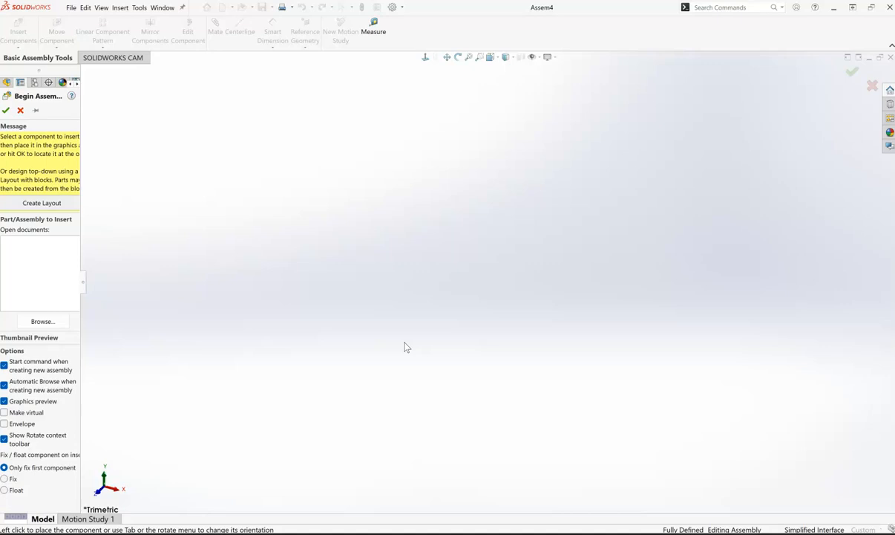
pyautogui.click(692, 441)
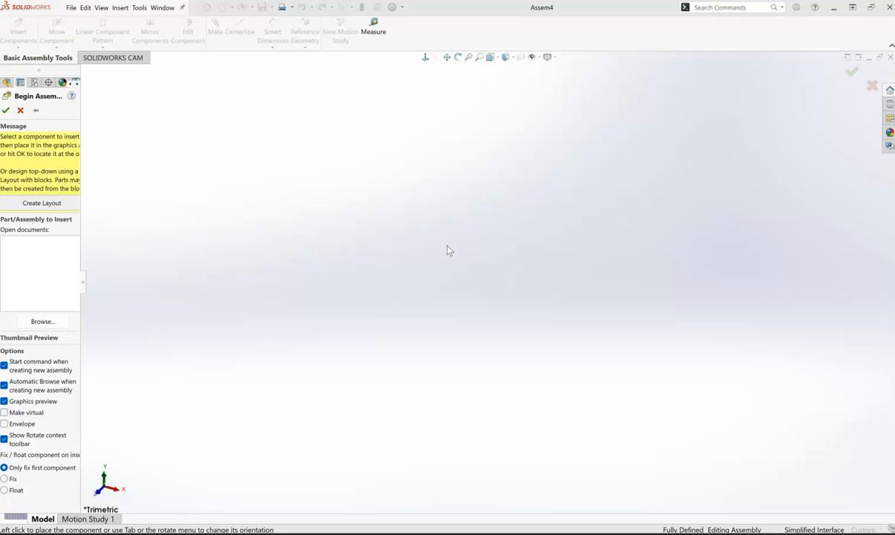
pyautogui.click(871, 86)
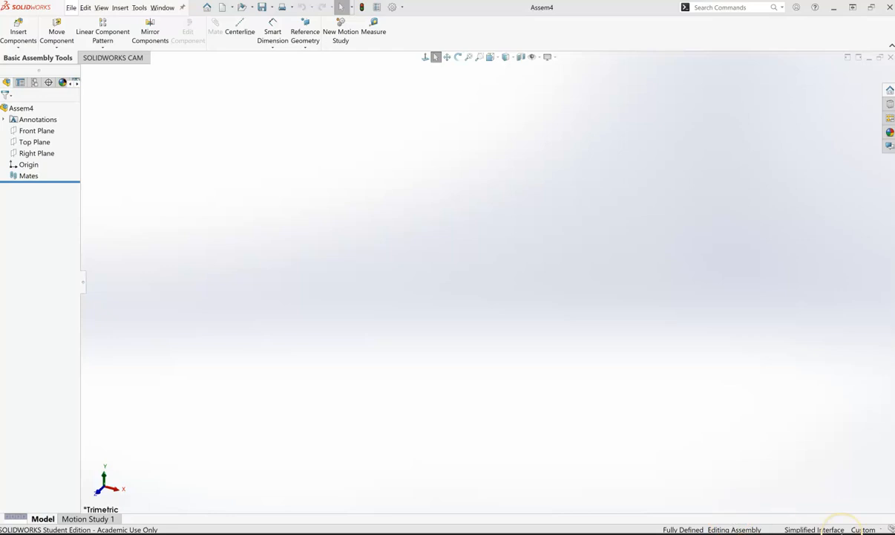
# Step: Set the assembly's unit system to MMGS (millimeter, gram, second)
pyautogui.click(869, 529)
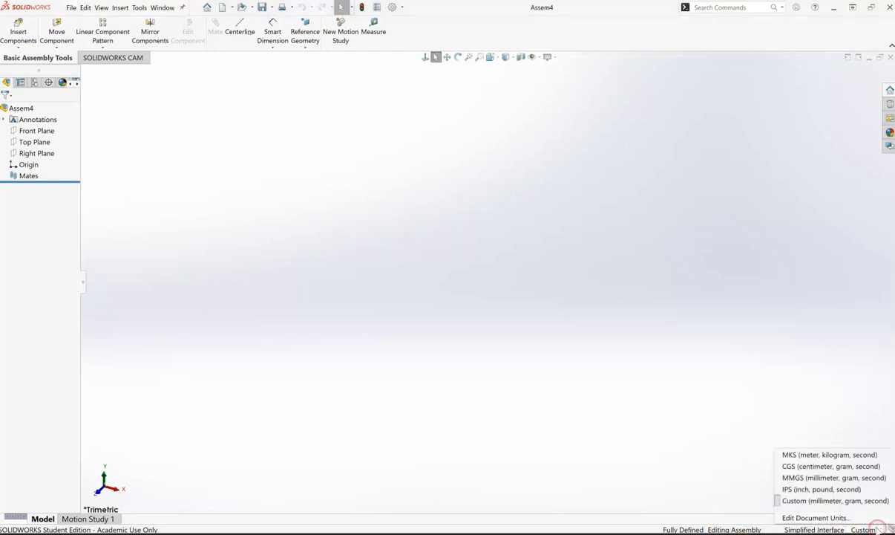
pyautogui.click(794, 478)
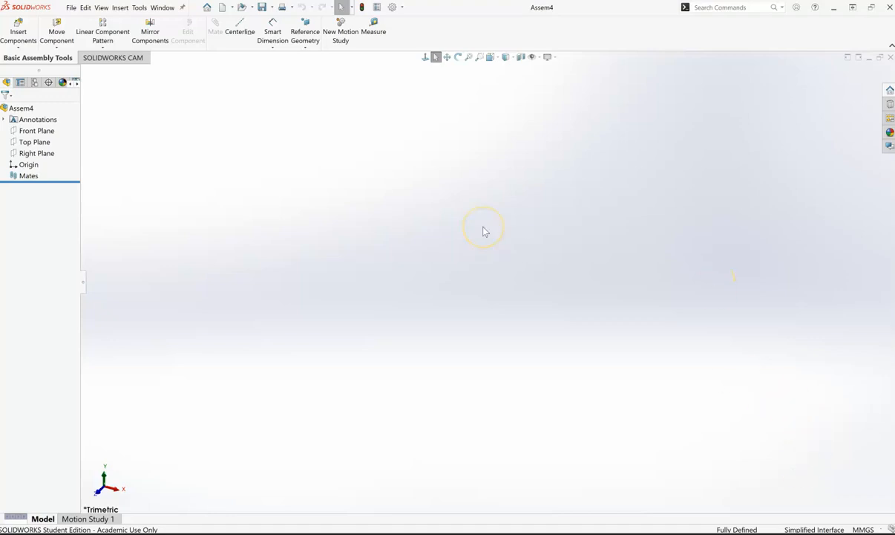
# Step: Review the Assemblies system options and accept them with the Lightweight mode and Large Assembly Settings threshold at 400 components
pyautogui.click(393, 8)
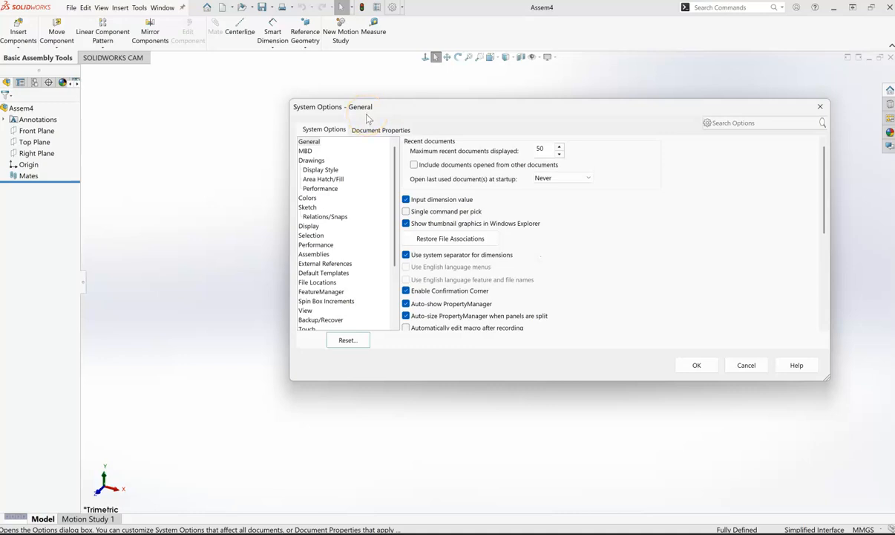
pyautogui.click(313, 254)
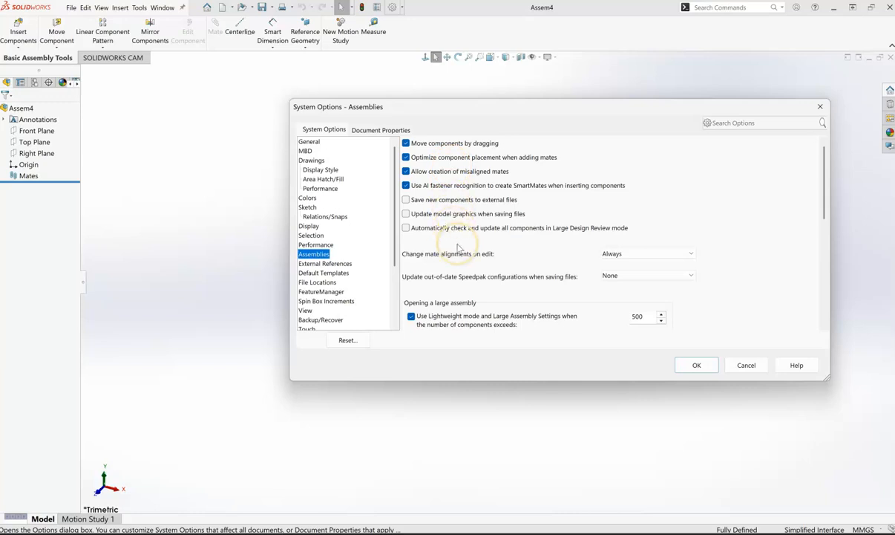
pyautogui.scroll(-2, 744, 194)
pyautogui.scroll(-7, 744, 199)
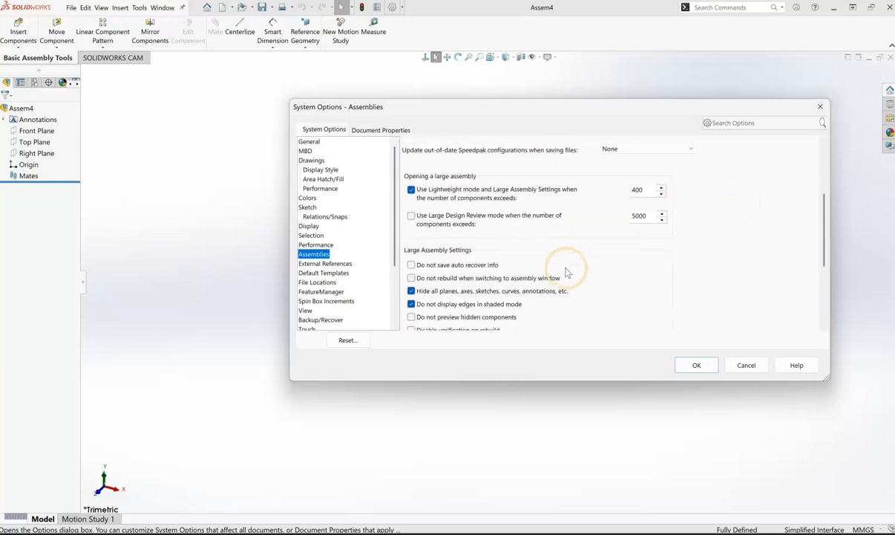
pyautogui.scroll(-1, 566, 269)
pyautogui.click(565, 264)
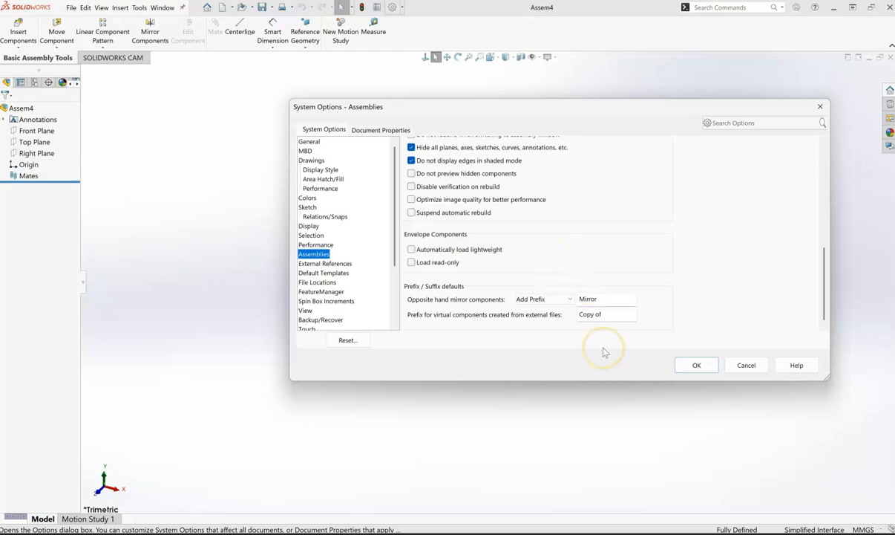
pyautogui.click(697, 364)
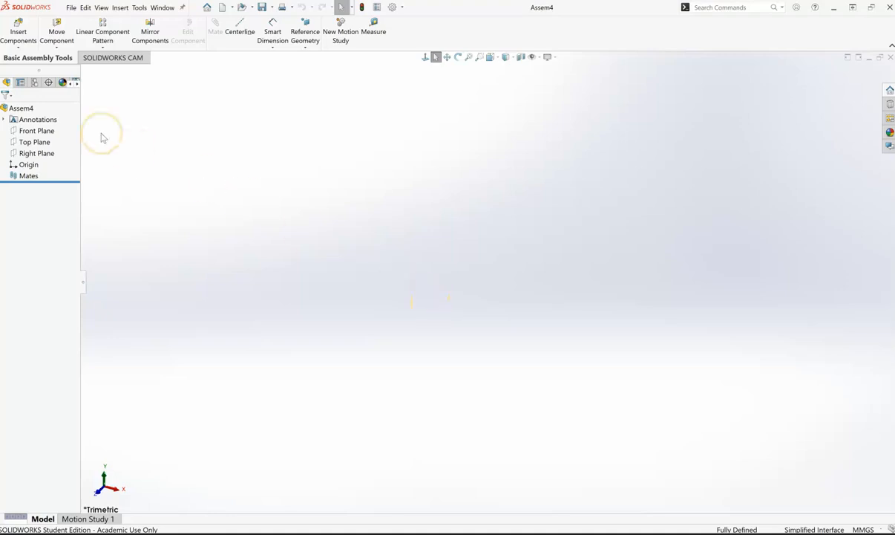
# Step: Save the assembly as Assembly_MM.SLDASM and start the Save As command for it
pyautogui.click(69, 8)
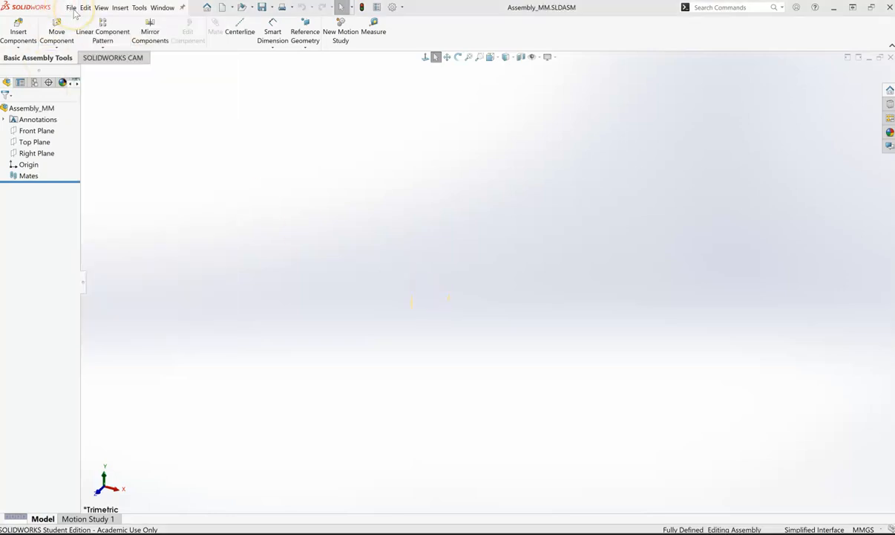
pyautogui.click(71, 7)
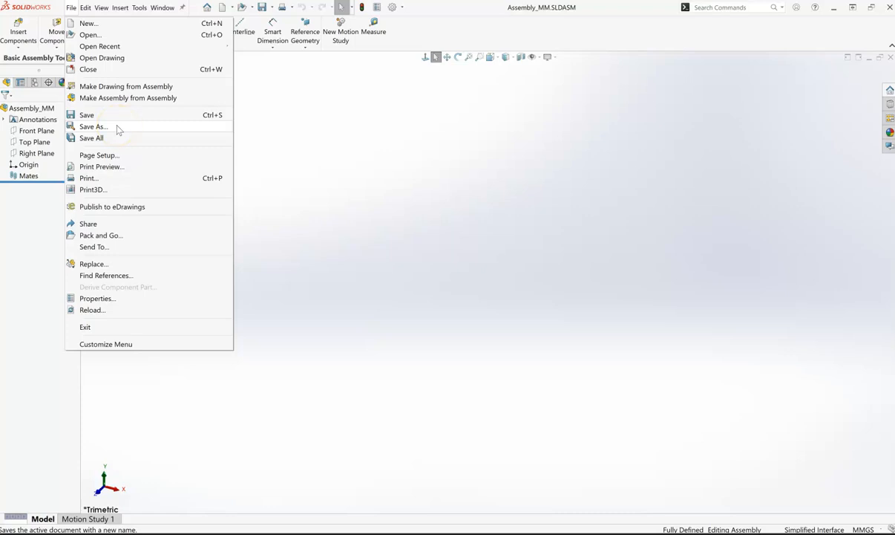
pyautogui.click(117, 128)
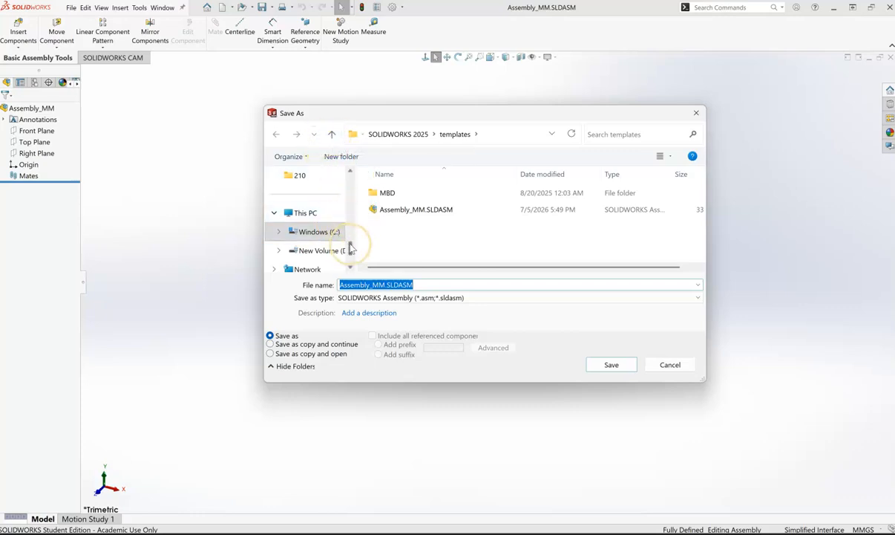
# Step: Set the save location to the templates folder under Windows (C:), ProgramData, SOLIDWORKS, SOLIDWORKS 2025
pyautogui.click(312, 231)
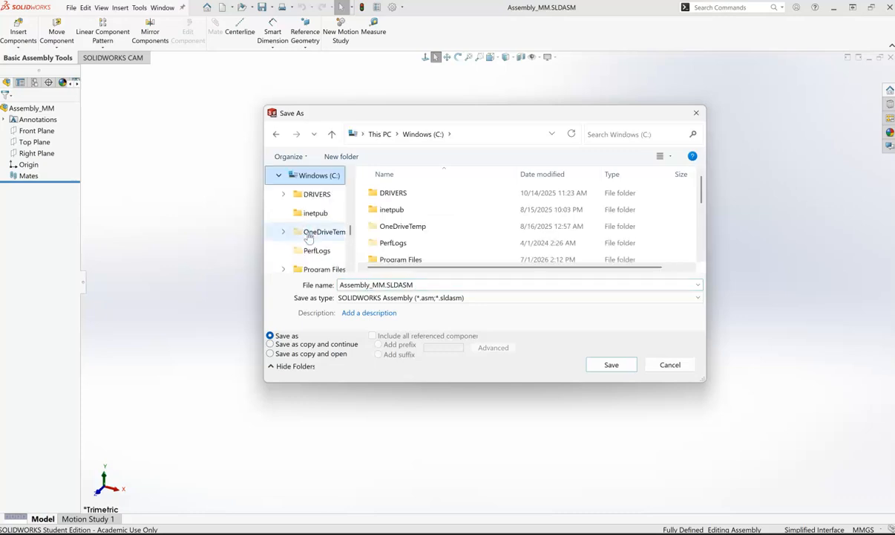
pyautogui.scroll(-2, 422, 230)
pyautogui.scroll(1, 413, 210)
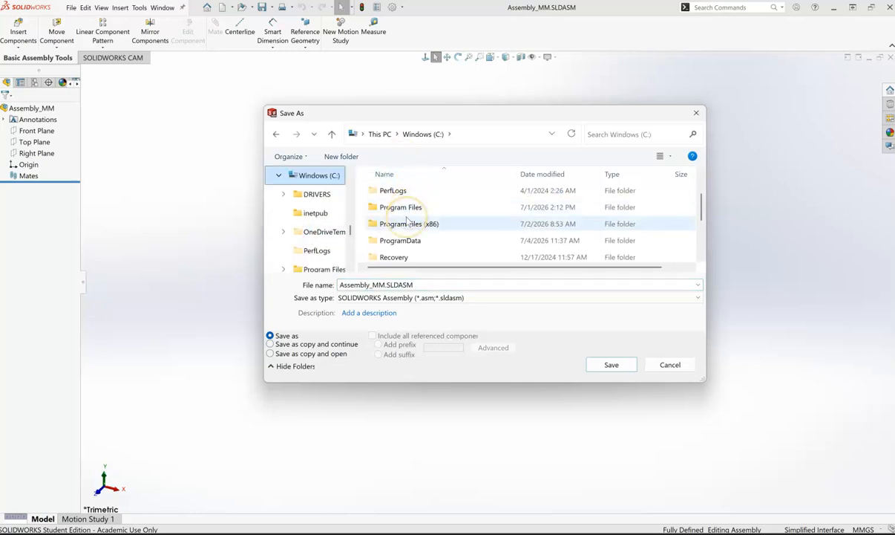
pyautogui.click(400, 241)
pyautogui.doubleClick(400, 240)
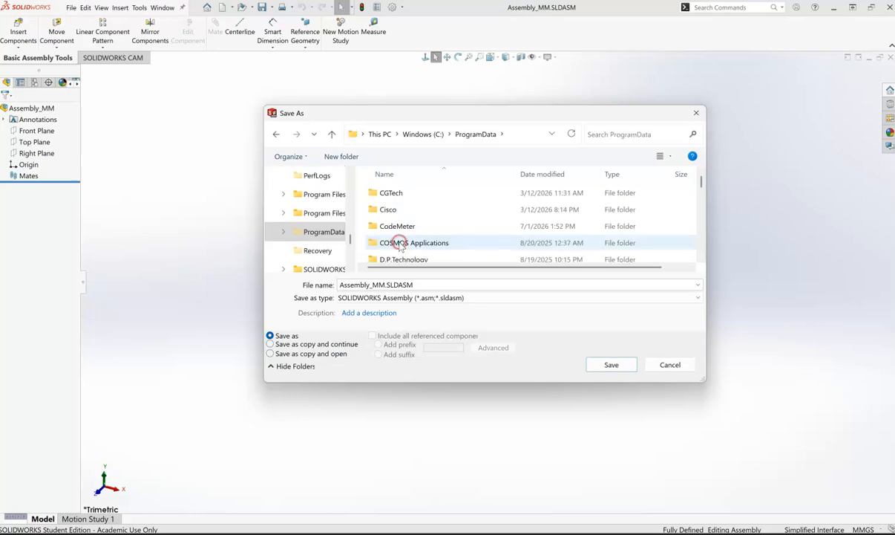
pyautogui.scroll(-3, 408, 230)
pyautogui.scroll(-2, 411, 228)
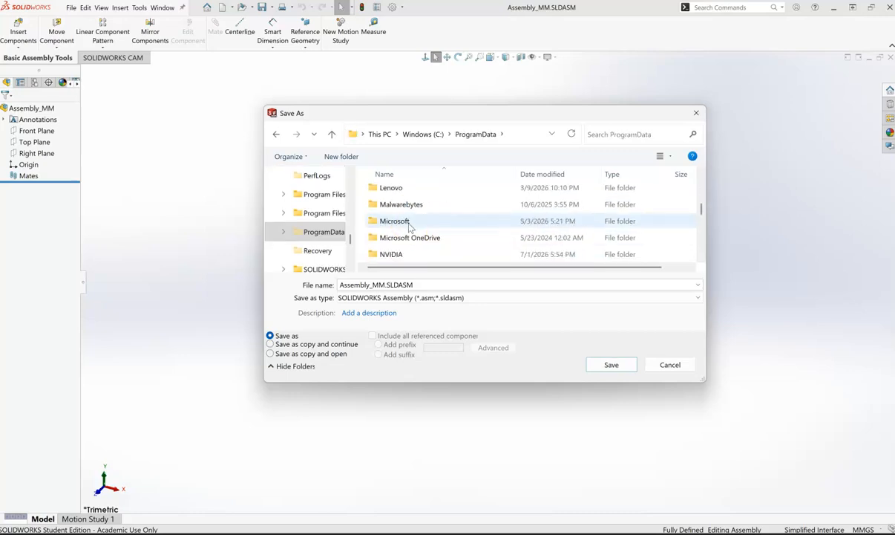
pyautogui.scroll(-3, 409, 227)
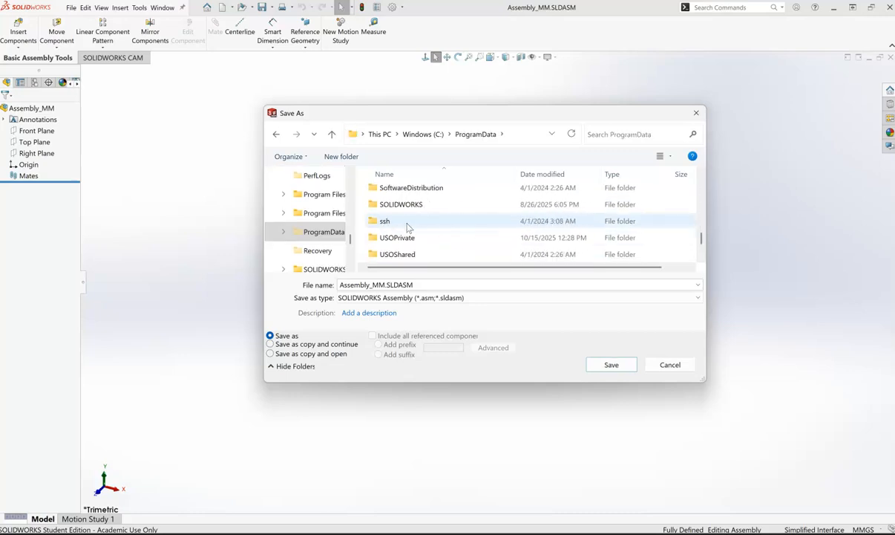
pyautogui.doubleClick(399, 205)
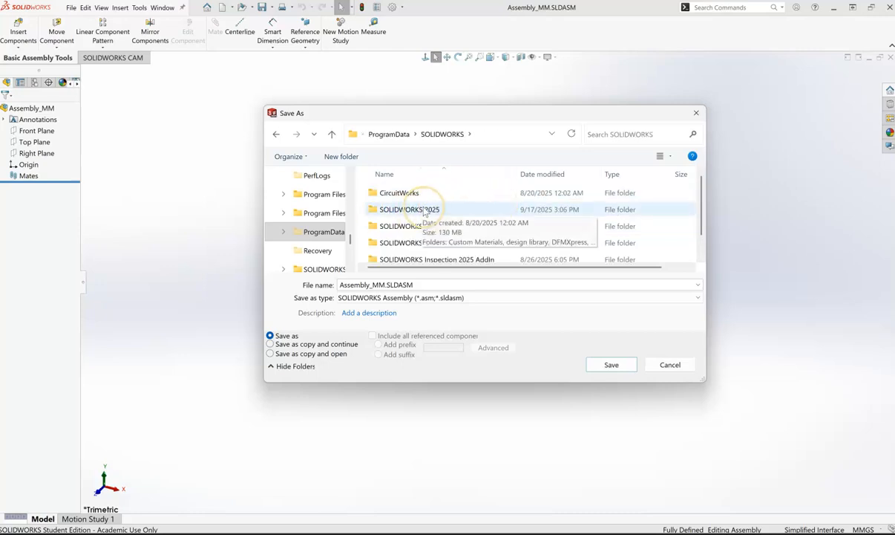
pyautogui.doubleClick(416, 209)
pyautogui.scroll(-5, 427, 205)
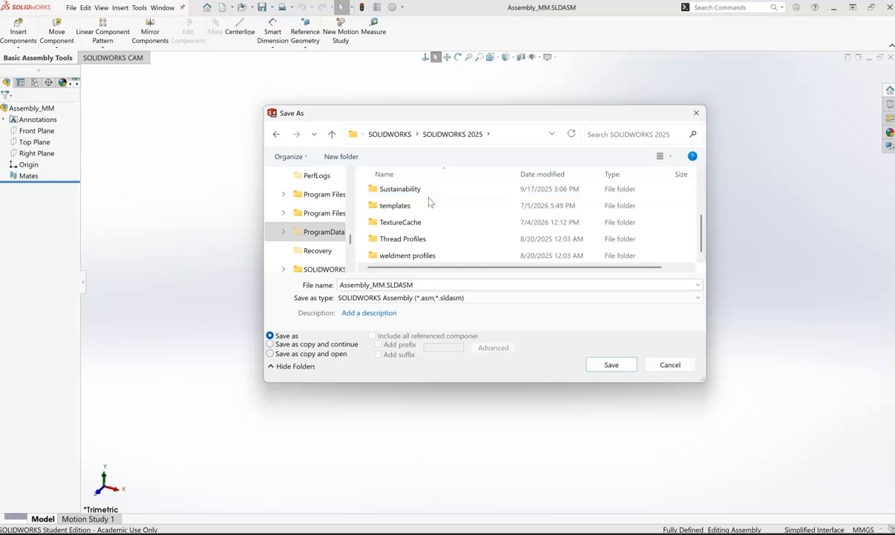
pyautogui.doubleClick(399, 206)
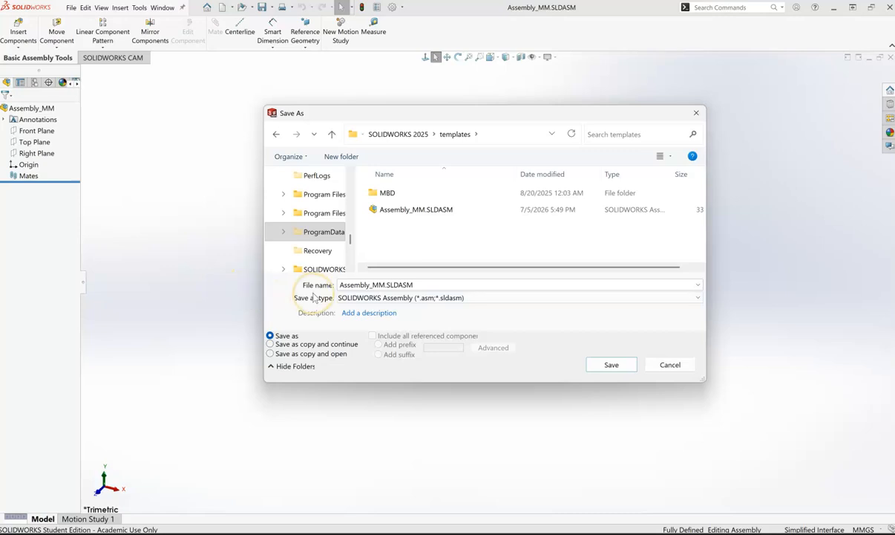
# Step: Save the assembly as an Assembly Templates (*.asmdot) file named Assembly_MM.ASMDOT
pyautogui.click(698, 297)
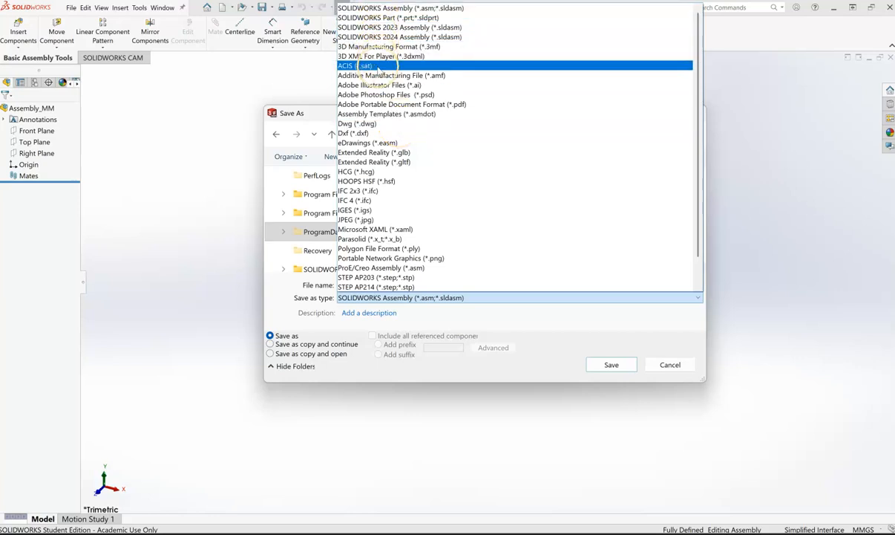
pyautogui.click(380, 114)
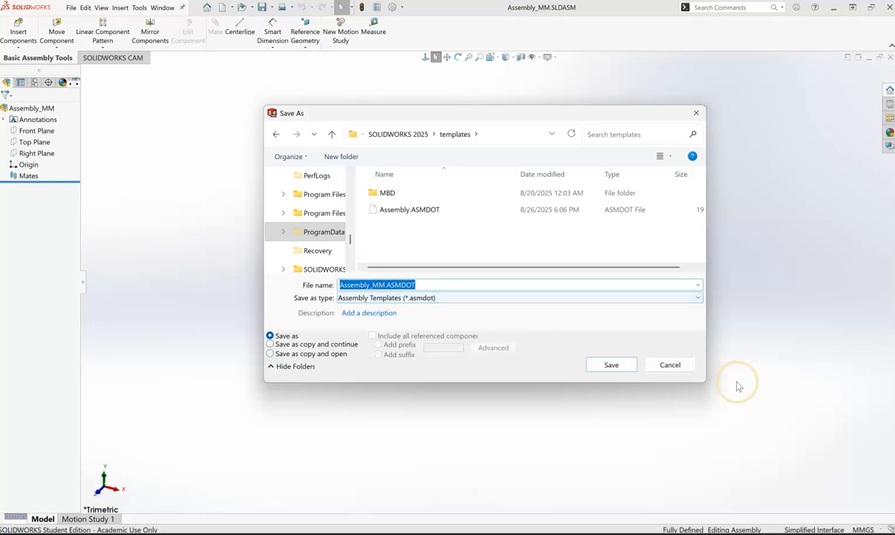
pyautogui.click(615, 370)
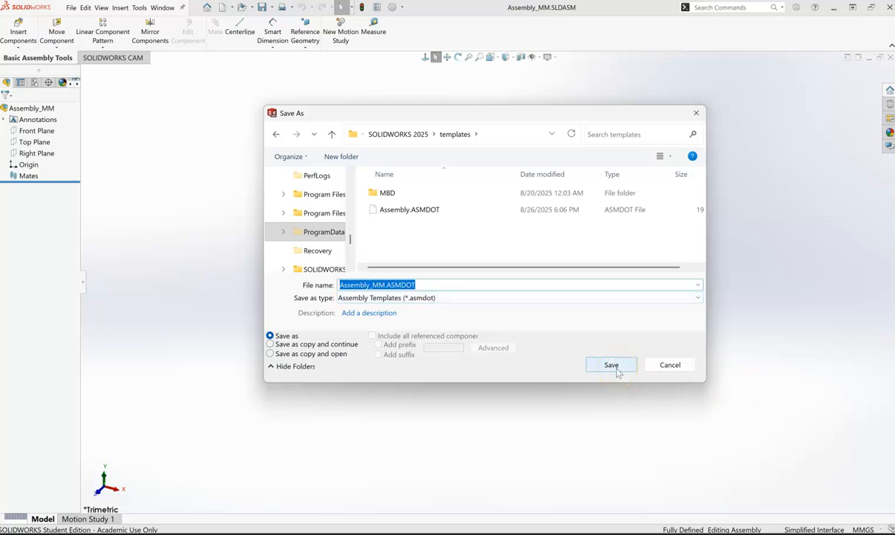
pyautogui.click(618, 372)
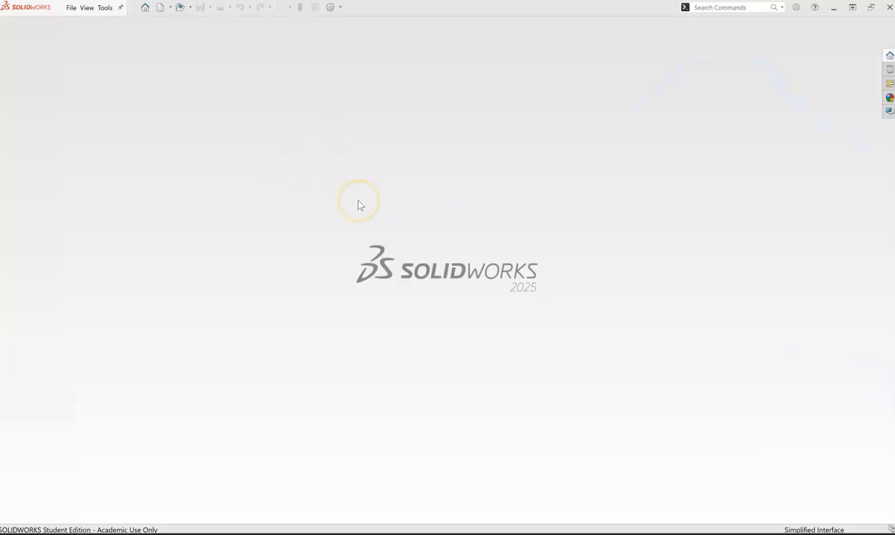
# Step: Start a new document and select the Assembly_MM template in the advanced template list
pyautogui.click(69, 8)
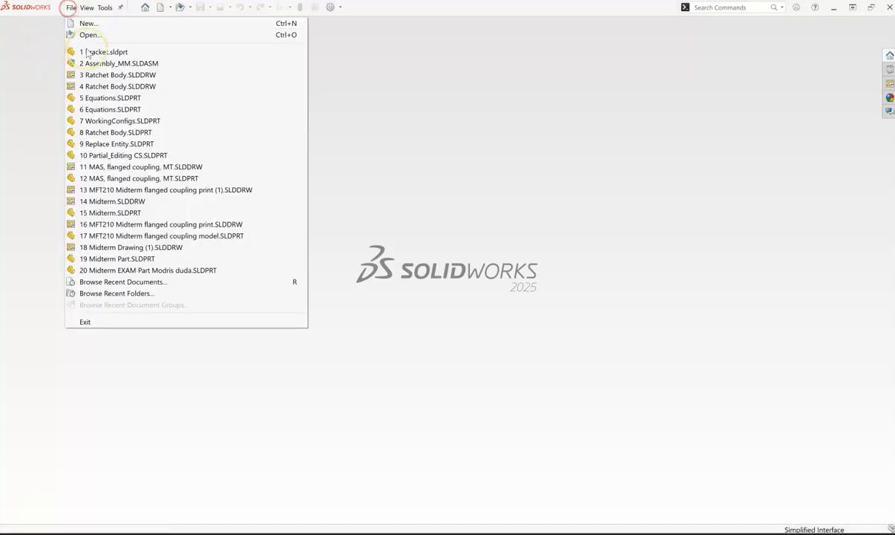
pyautogui.click(88, 23)
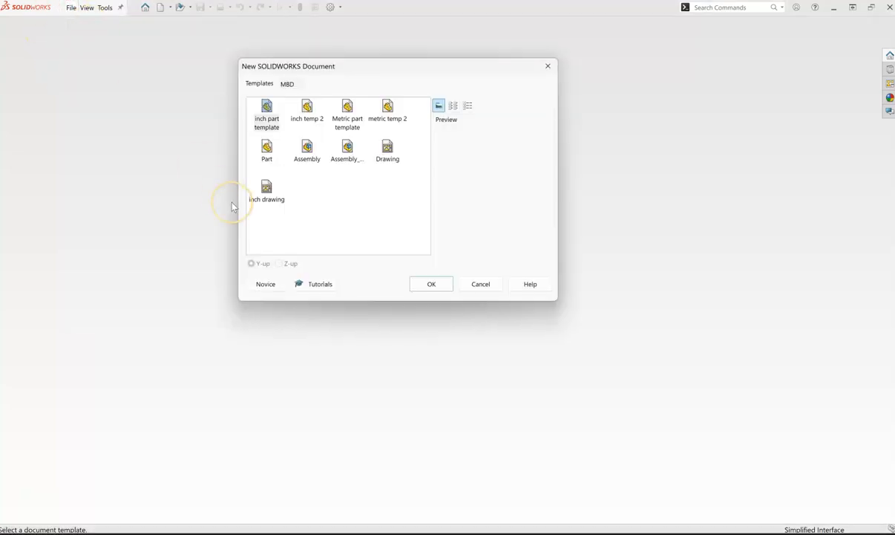
pyautogui.click(265, 284)
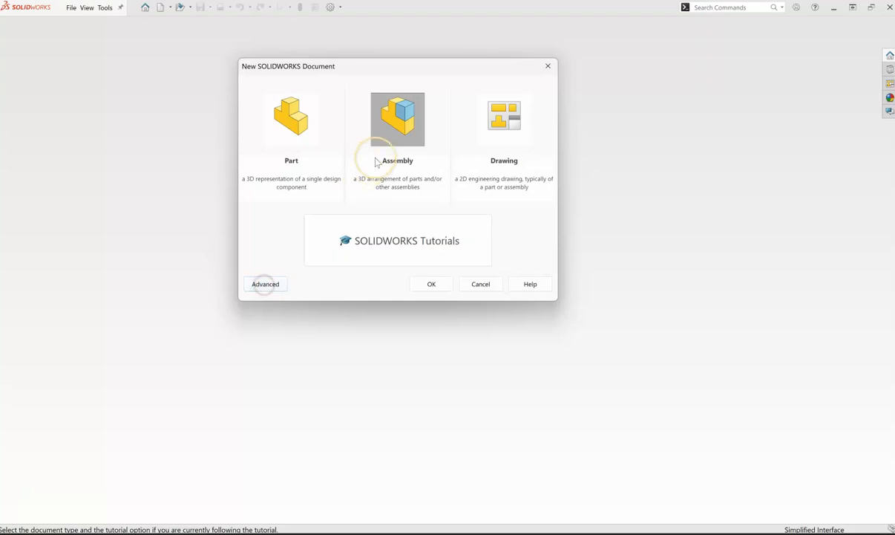
pyautogui.click(265, 284)
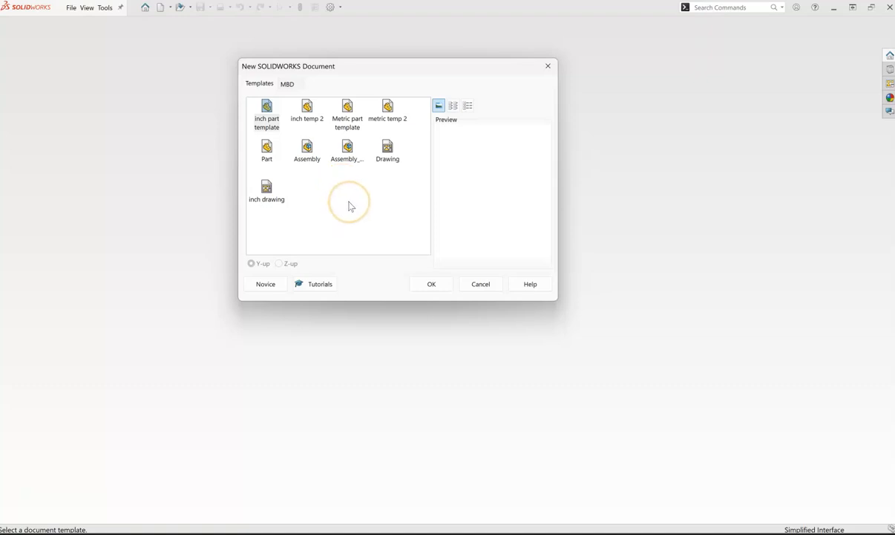
pyautogui.click(348, 148)
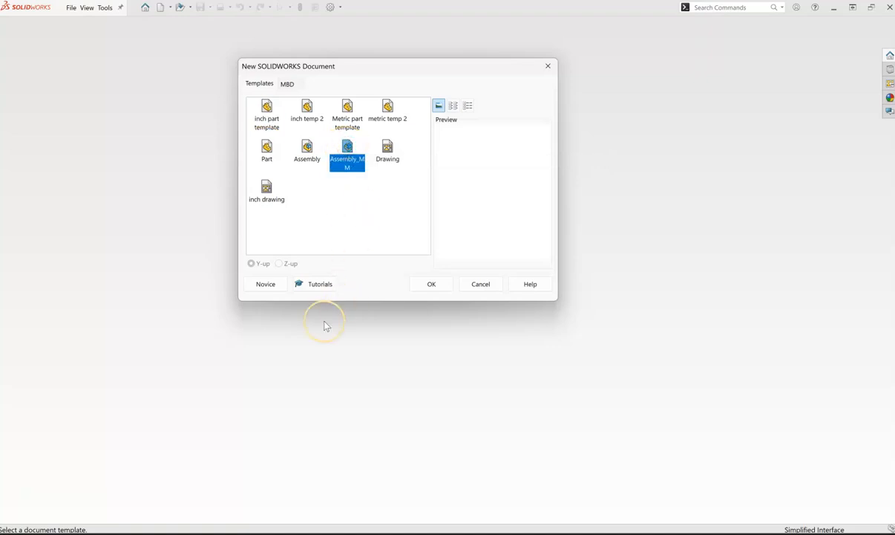
# Step: Create the assembly from the Assembly_MM template and place bracket.sldprt from the Case Study folder as its first component
pyautogui.click(430, 284)
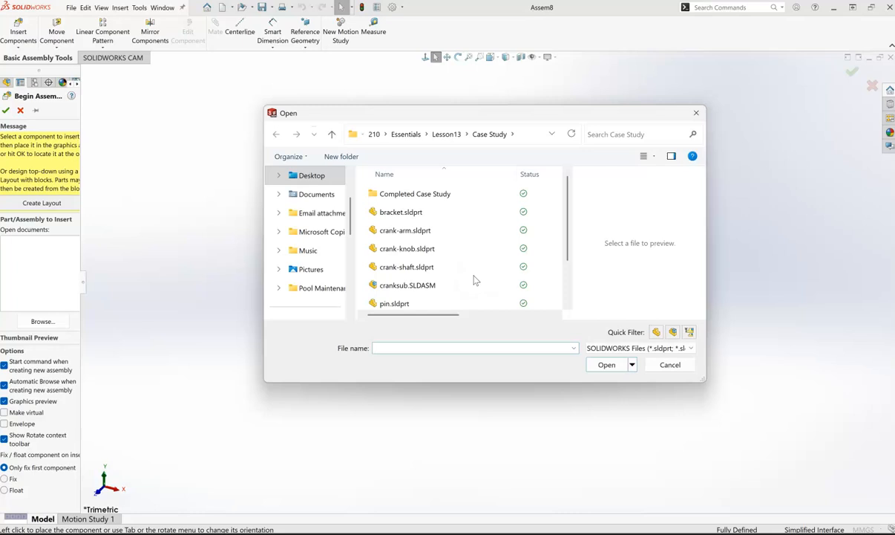
pyautogui.scroll(-1, 456, 227)
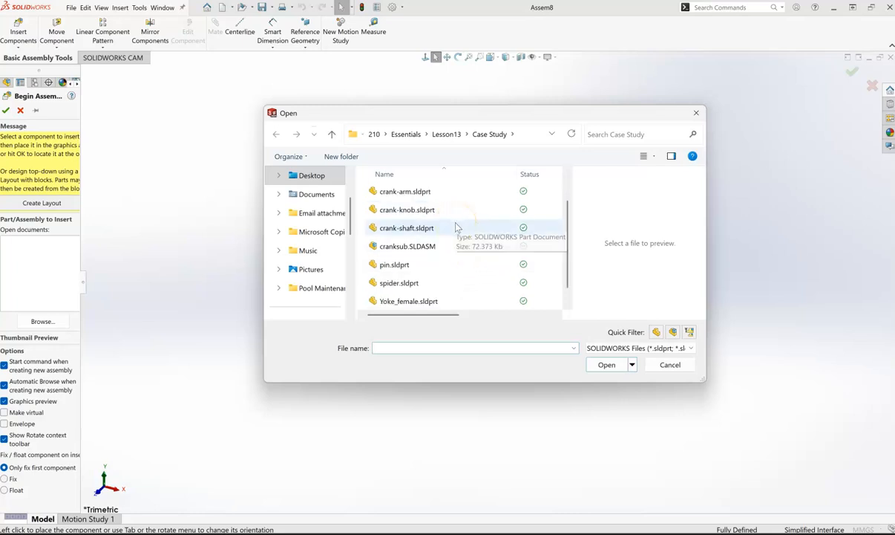
pyautogui.scroll(1, 456, 228)
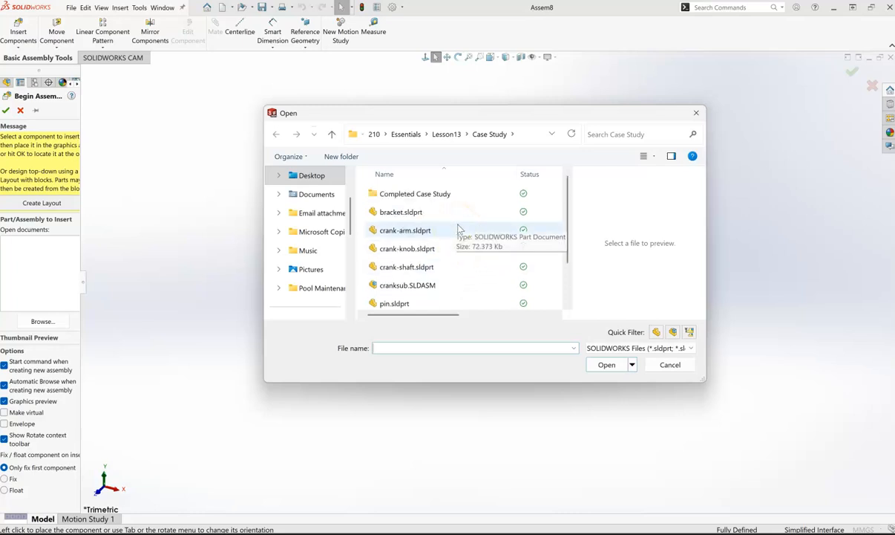
pyautogui.click(437, 214)
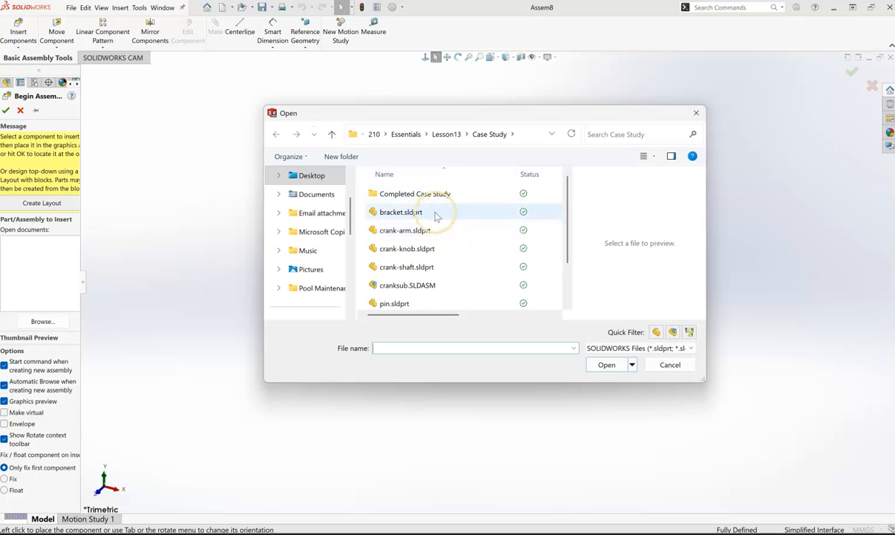
pyautogui.click(397, 214)
pyautogui.click(614, 365)
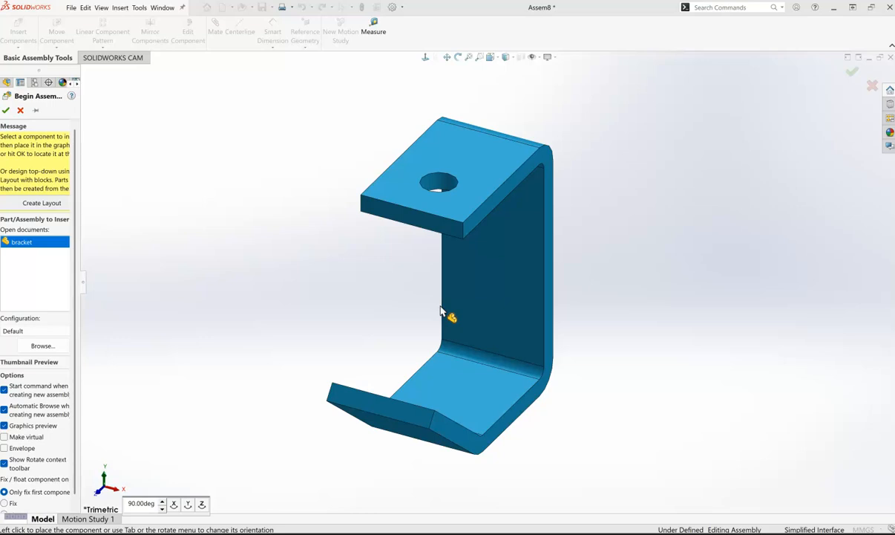
pyautogui.click(479, 295)
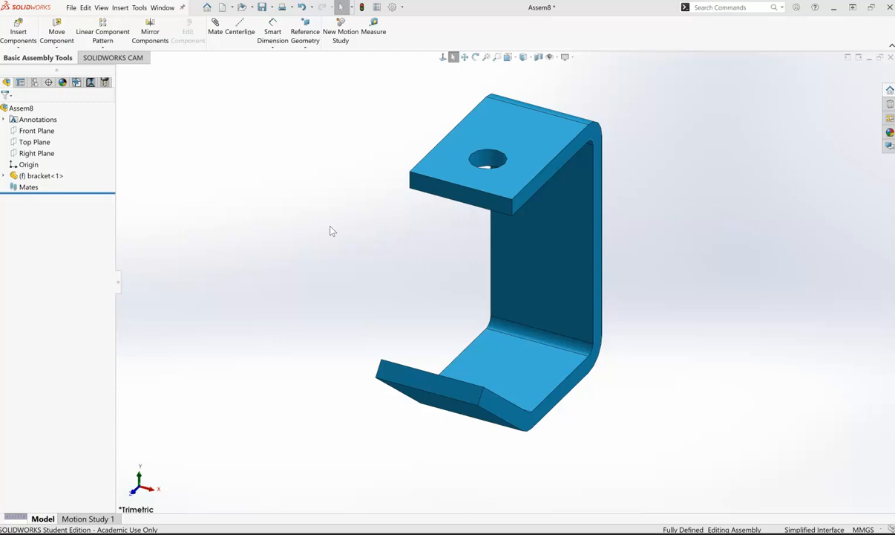
pyautogui.click(368, 206)
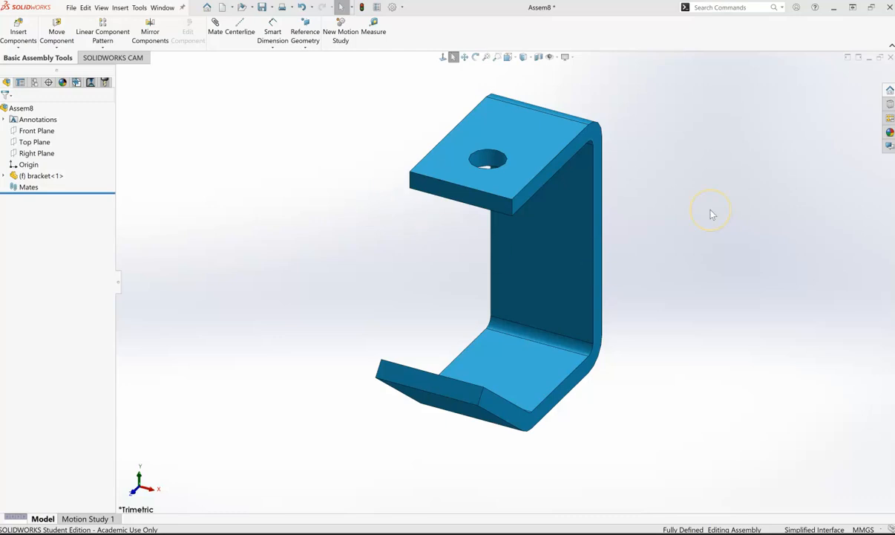
pyautogui.click(539, 310)
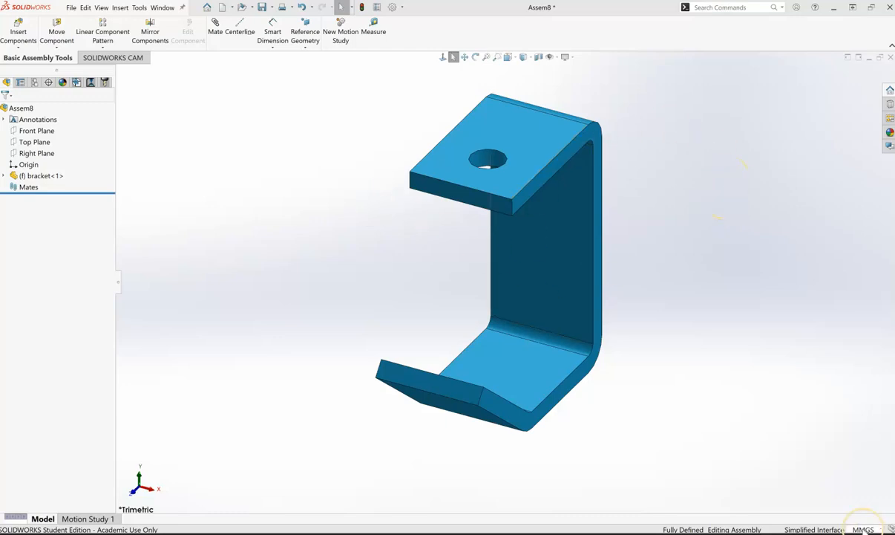
pyautogui.click(699, 439)
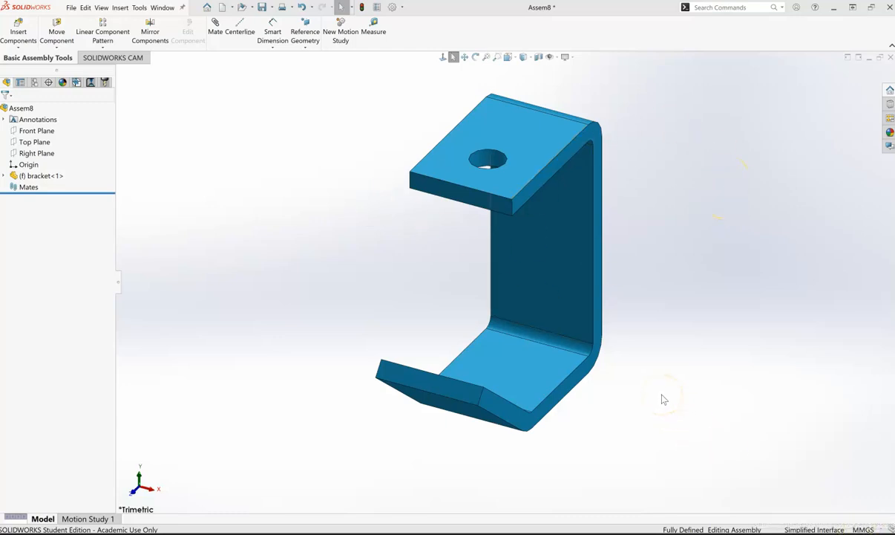